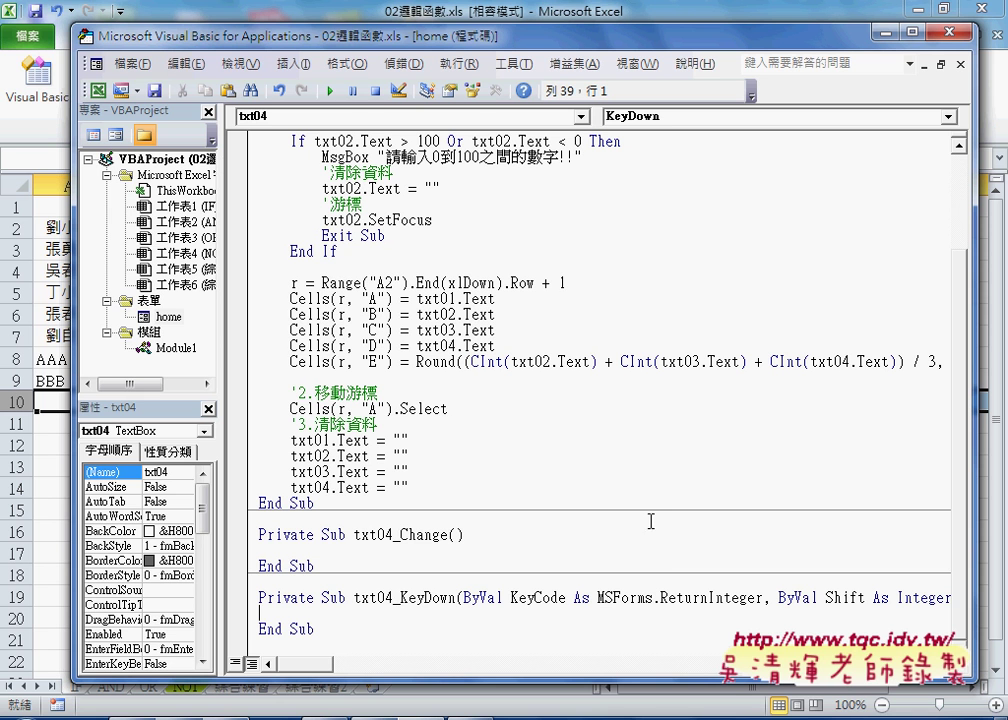
# Delete the empty txt04_Change procedure from the code window.
pyautogui.doubleClick(532, 600)
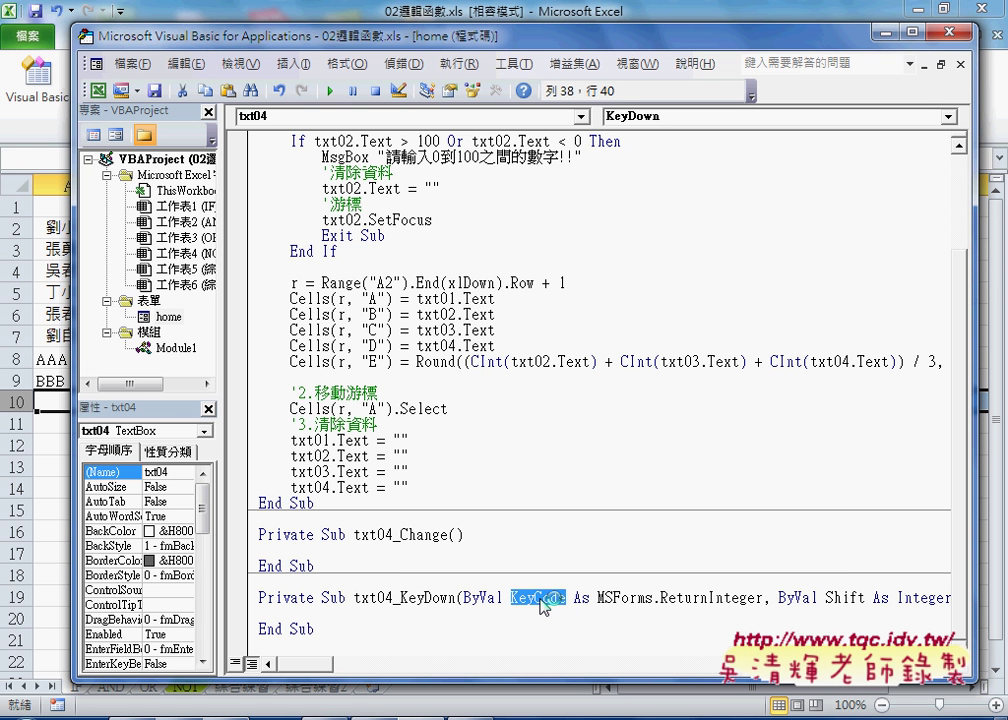
pyautogui.click(540, 613)
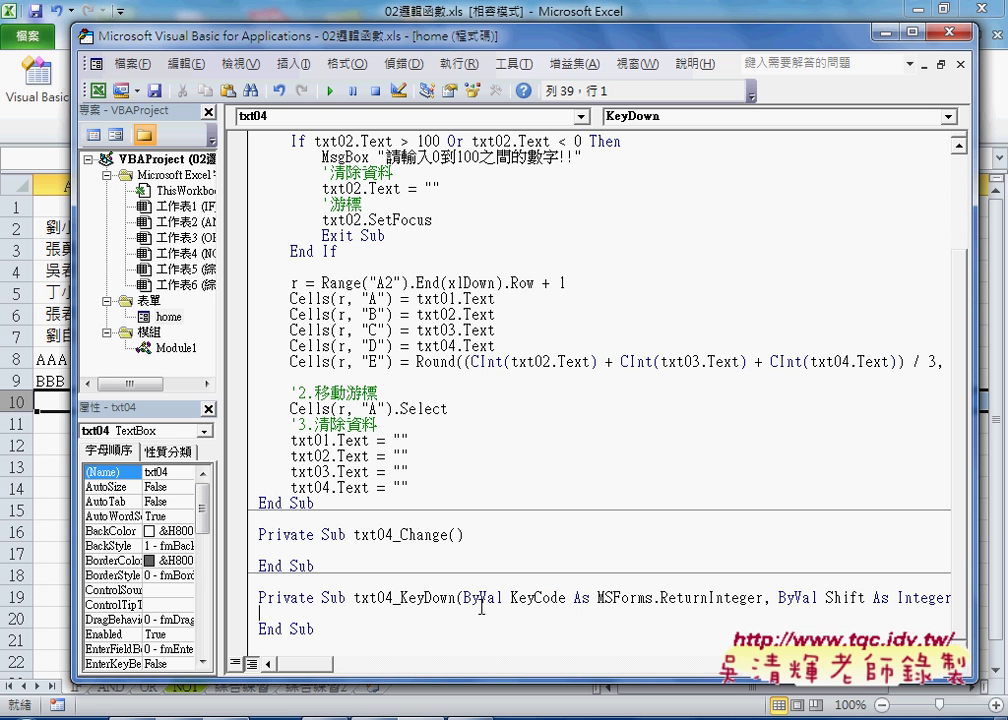
pyautogui.moveTo(355, 566); pyautogui.dragTo(262, 521)
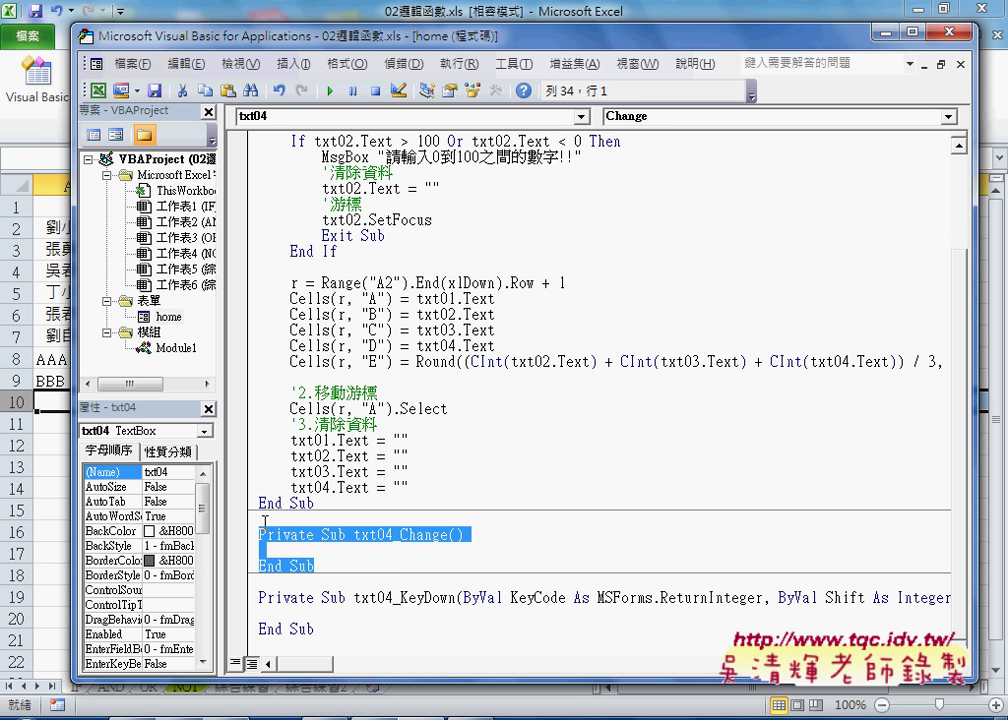
pyautogui.press('Delete')
# Begin an indented 'if KeyCode=13' line inside txt04_KeyDown.
pyautogui.click(333, 614)
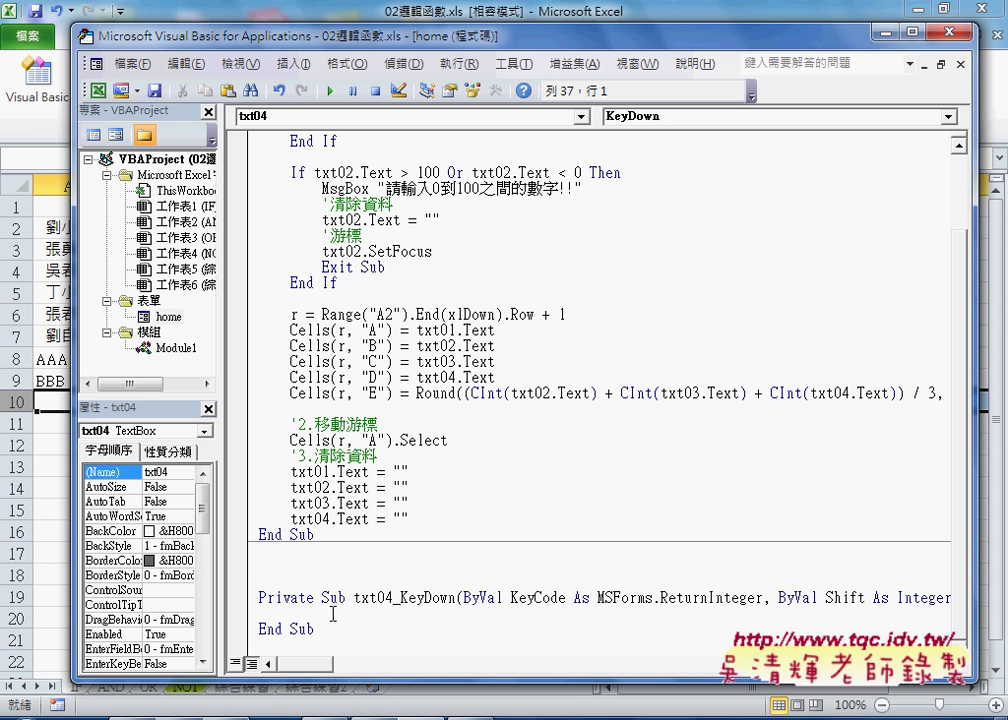
pyautogui.press('Tab')
pyautogui.write('if ')
pyautogui.write('KeyCode')
pyautogui.write('=13')
# Dismiss the missing-Then compile error raised by the unfinished KeyCode line.
pyautogui.click(392, 598)
pyautogui.click(480, 444)
pyautogui.moveTo(354, 598); pyautogui.dragTo(396, 598)
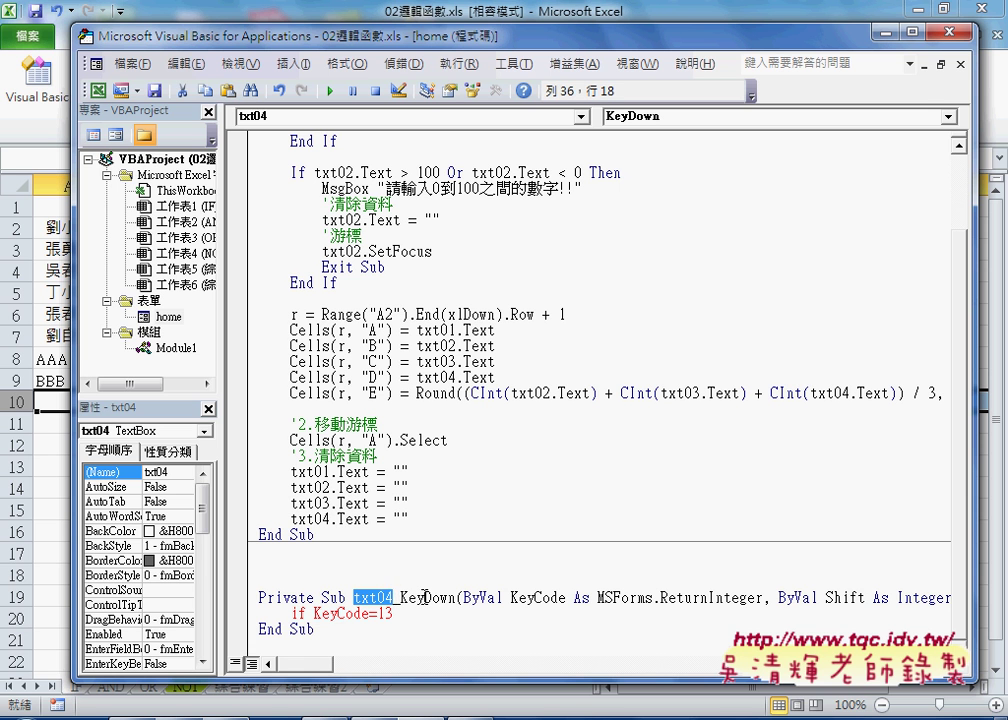
pyautogui.click(425, 598)
# Add Then to the KeyCode = 13 line and close the block with End If.
pyautogui.click(413, 615)
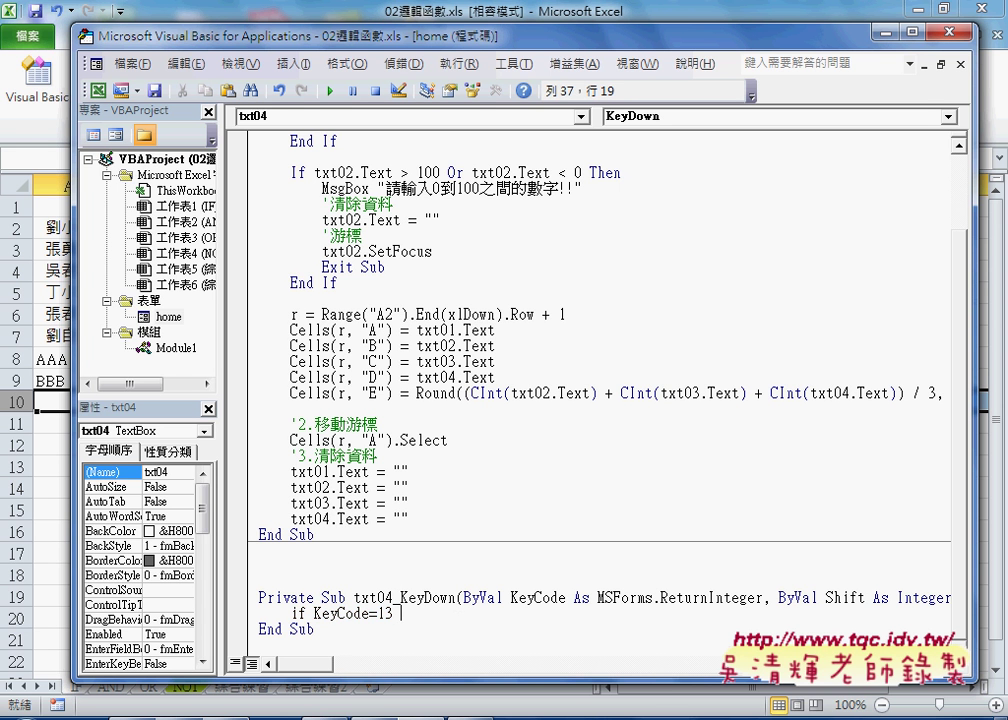
pyautogui.write('th')
pyautogui.write('en')
pyautogui.press('Return')
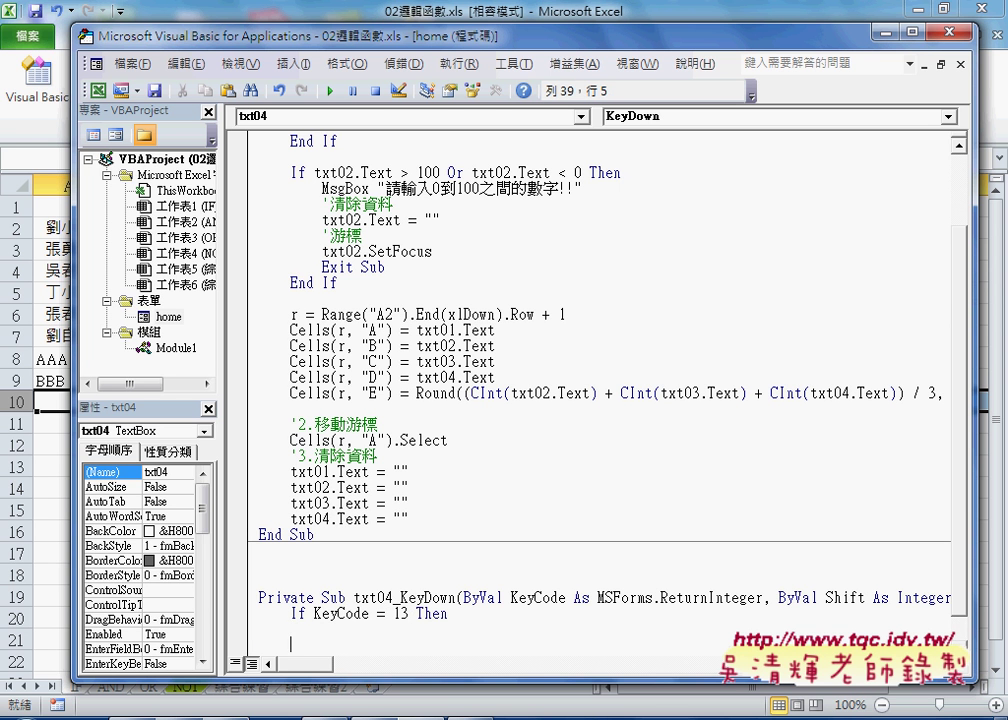
pyautogui.write('end ')
pyautogui.write('if')
pyautogui.click(322, 629)
# Check the B01_Click name and add 'Call B01_Click' inside the If KeyCode = 13 block.
pyautogui.scroll(2, 457, 622)
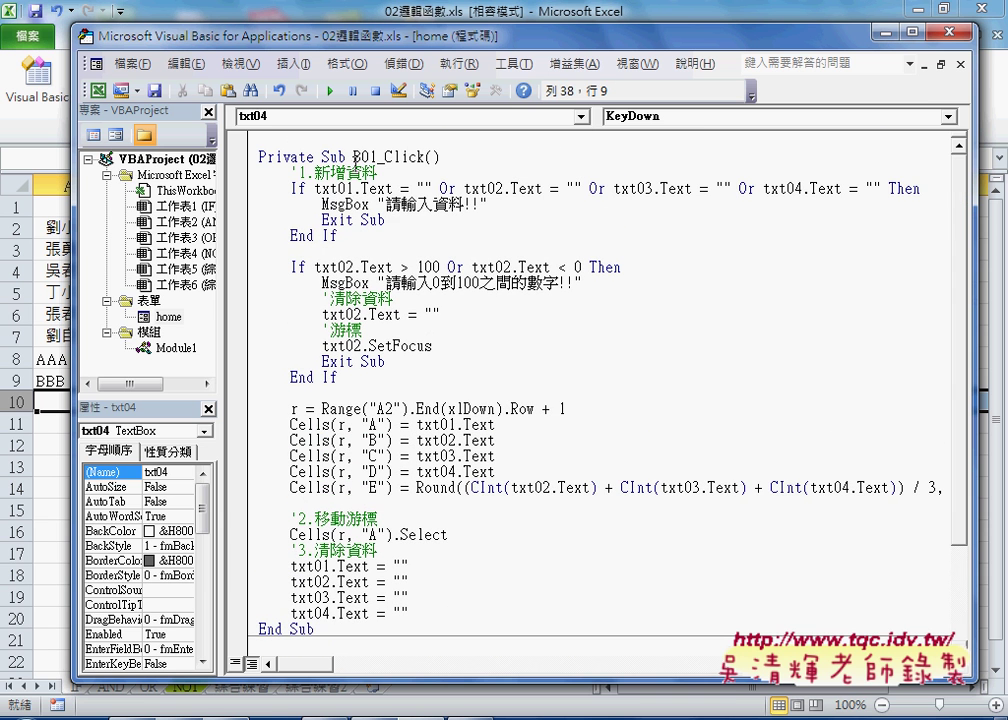
pyautogui.moveTo(353, 157); pyautogui.dragTo(427, 157)
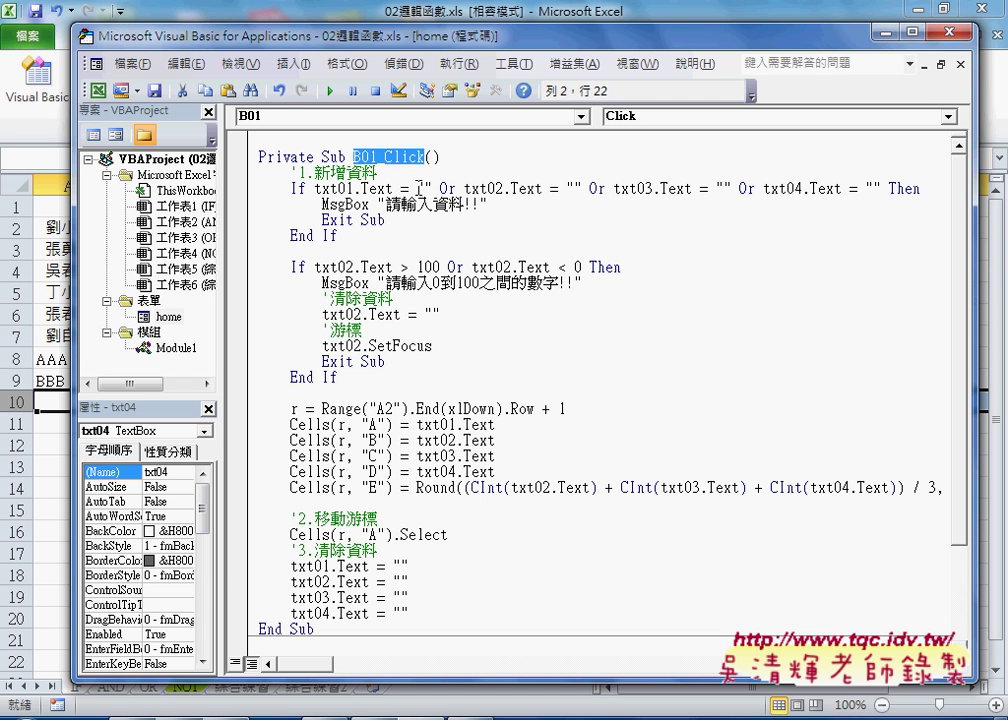
pyautogui.scroll(-3, 405, 605)
pyautogui.click(398, 597)
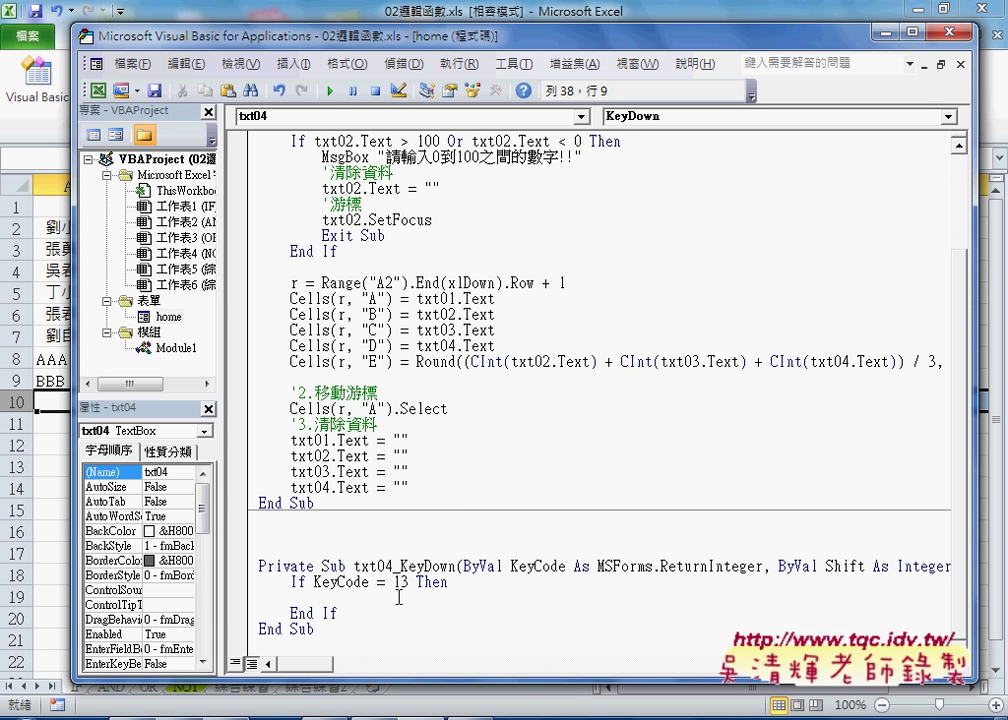
pyautogui.write('call')
pyautogui.write(' B01_Click')
pyautogui.click(401, 582)
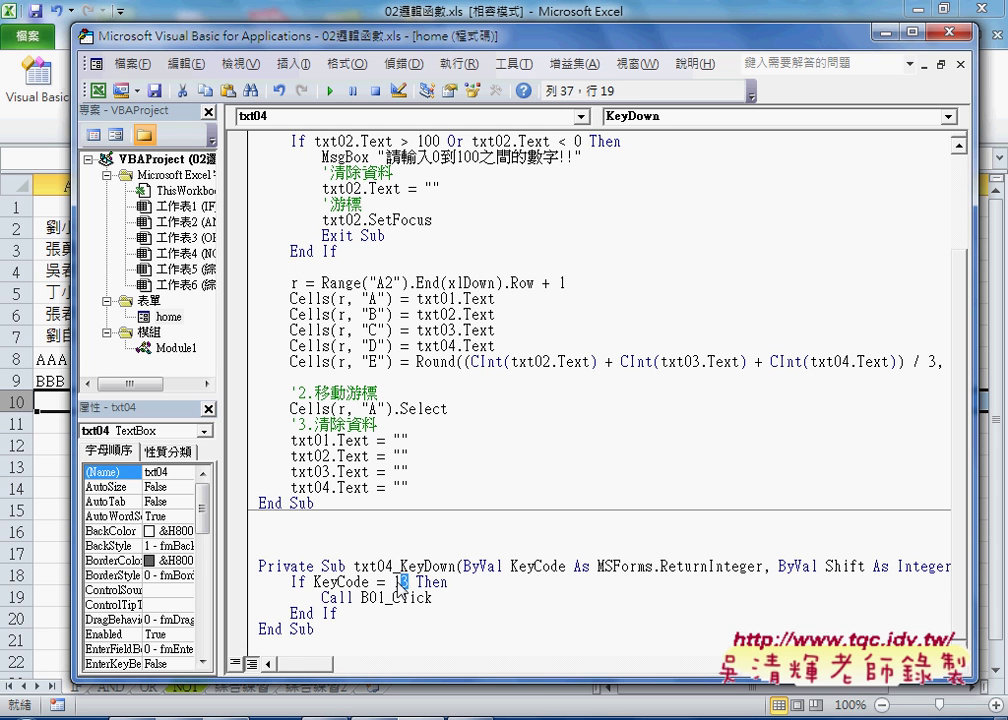
pyautogui.doubleClick(402, 582)
pyautogui.click(398, 597)
# Use the 成績系統 form to add record CCC with scores 12, 23 and 25, then close it.
pyautogui.click(953, 38)
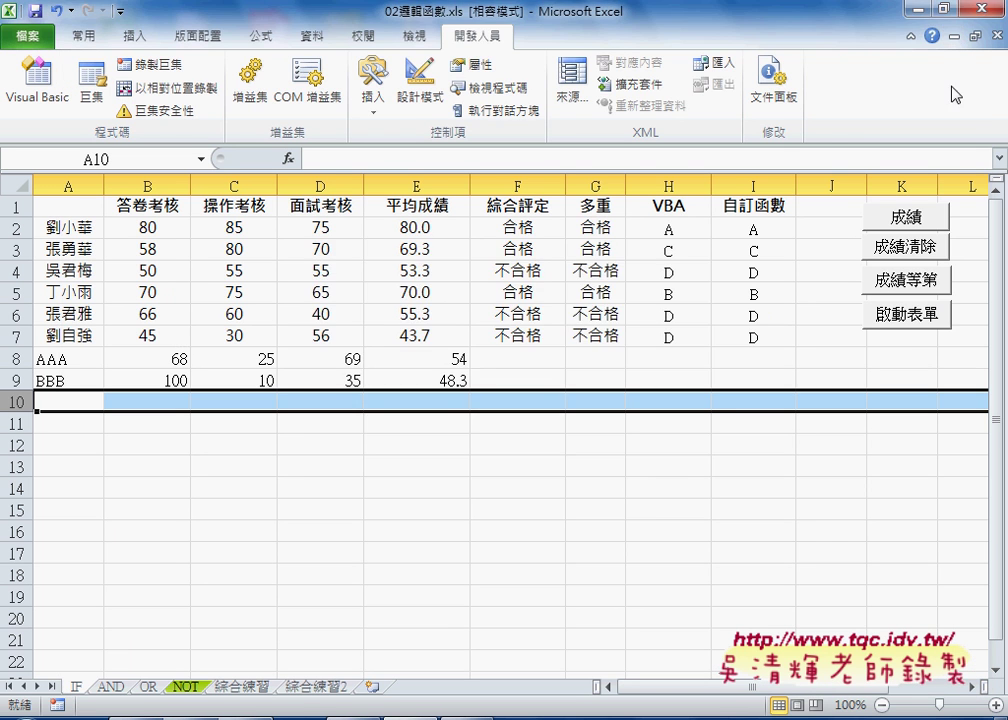
pyautogui.click(903, 316)
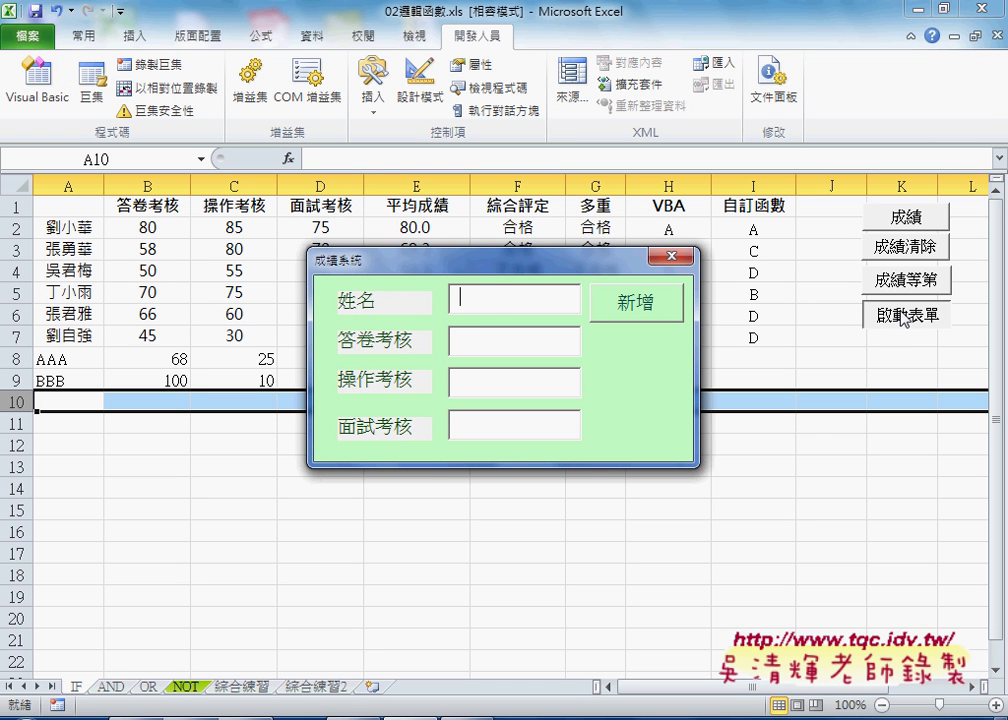
pyautogui.write('CCC')
pyautogui.press('Tab')
pyautogui.write('12')
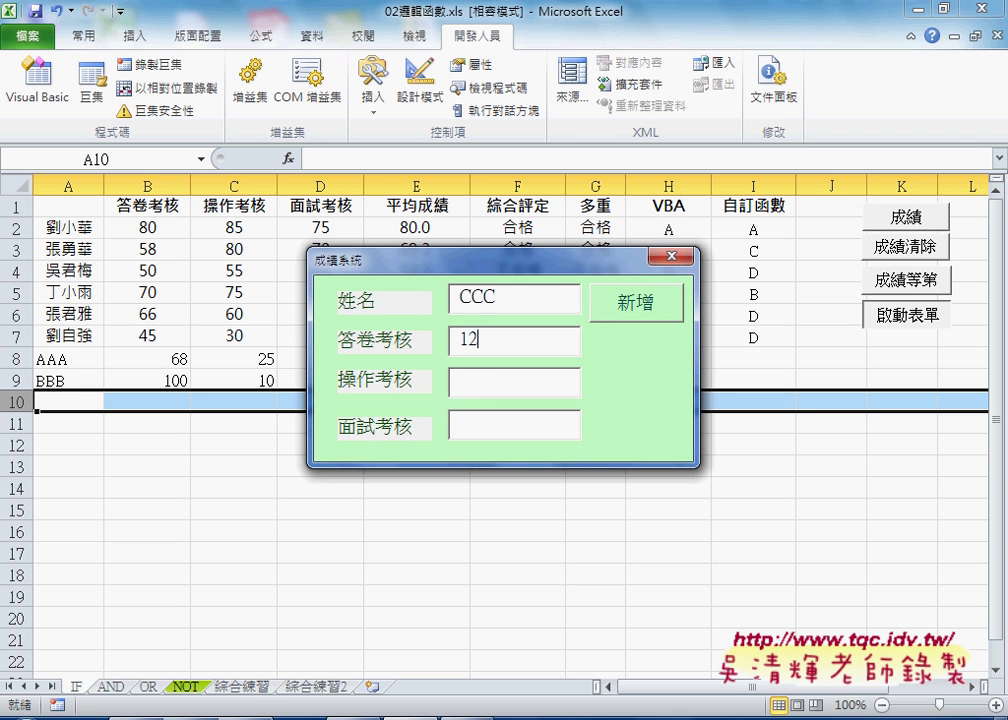
pyautogui.press('Tab')
pyautogui.write('23')
pyautogui.press('Tab')
pyautogui.write('25')
pyautogui.click(649, 316)
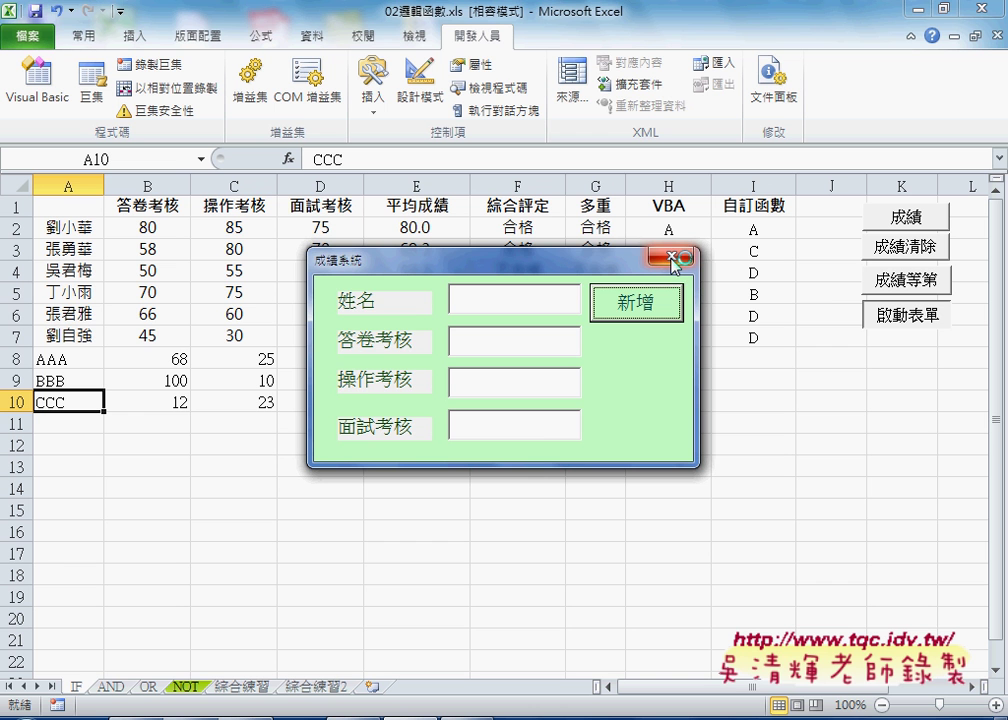
pyautogui.click(670, 262)
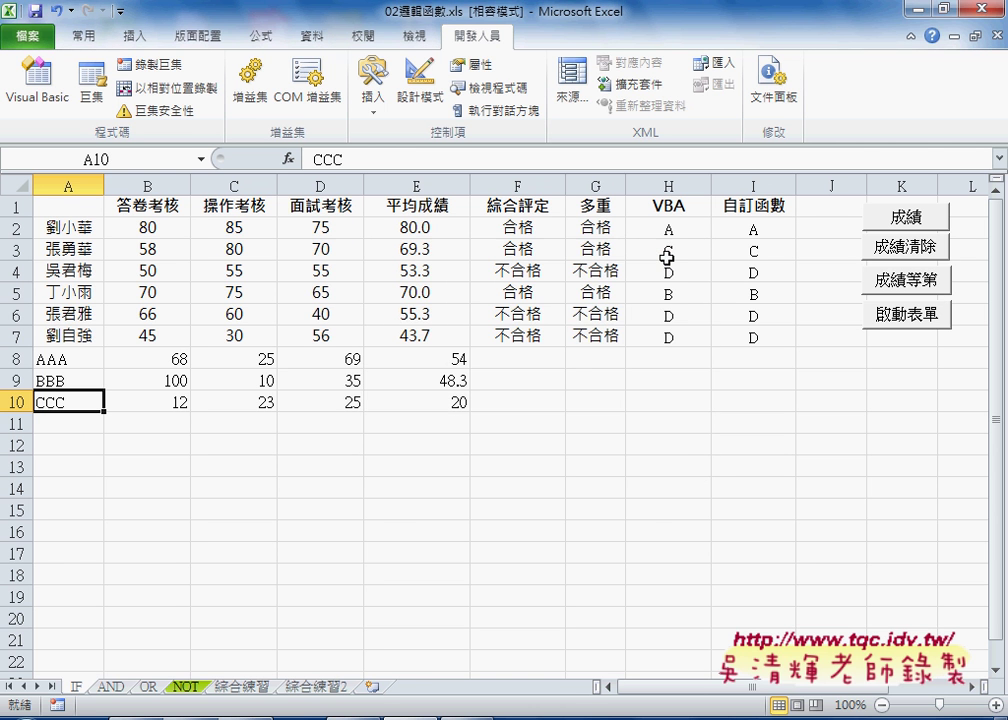
# Show the KeyDown code behind the txt04 textbox of the 成績系統 form.
pyautogui.click(8, 68)
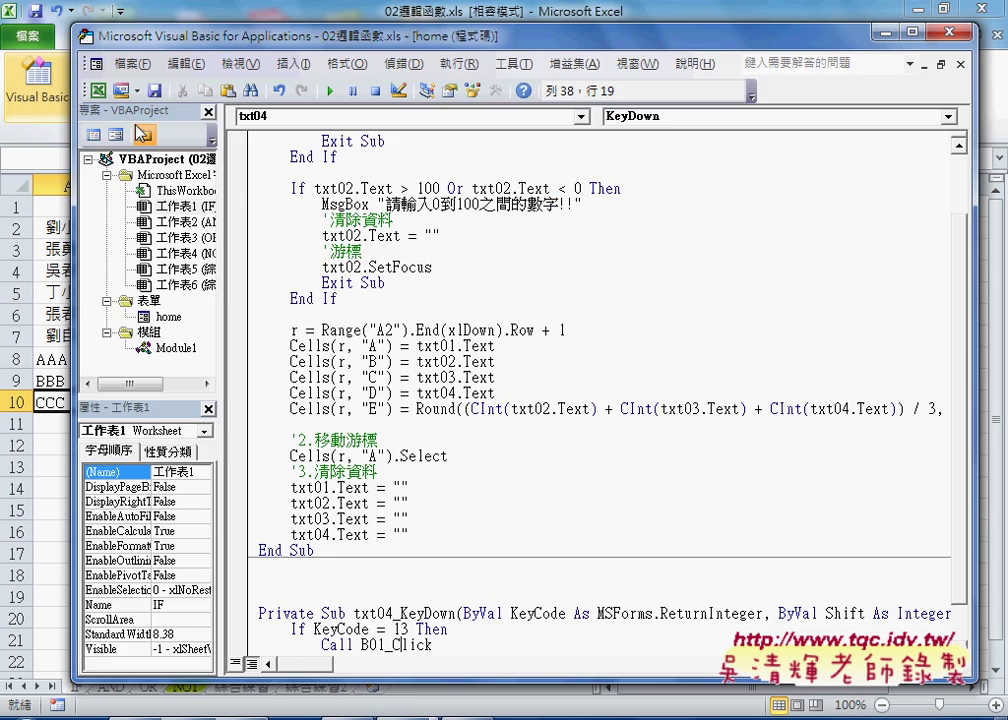
pyautogui.doubleClick(168, 316)
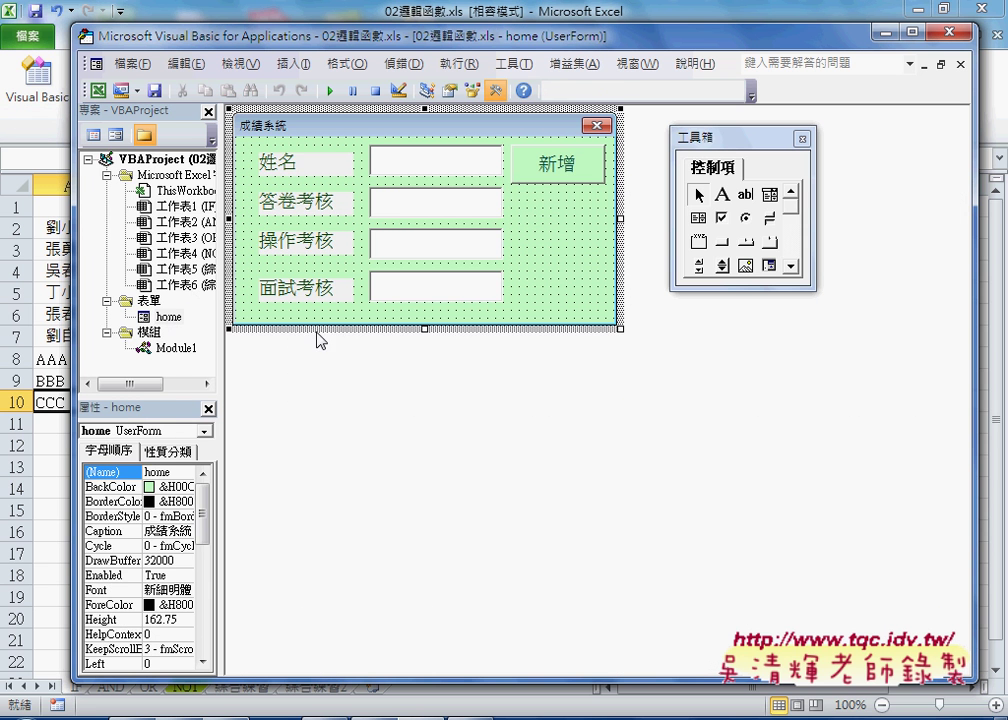
pyautogui.click(420, 292)
pyautogui.press('F7')
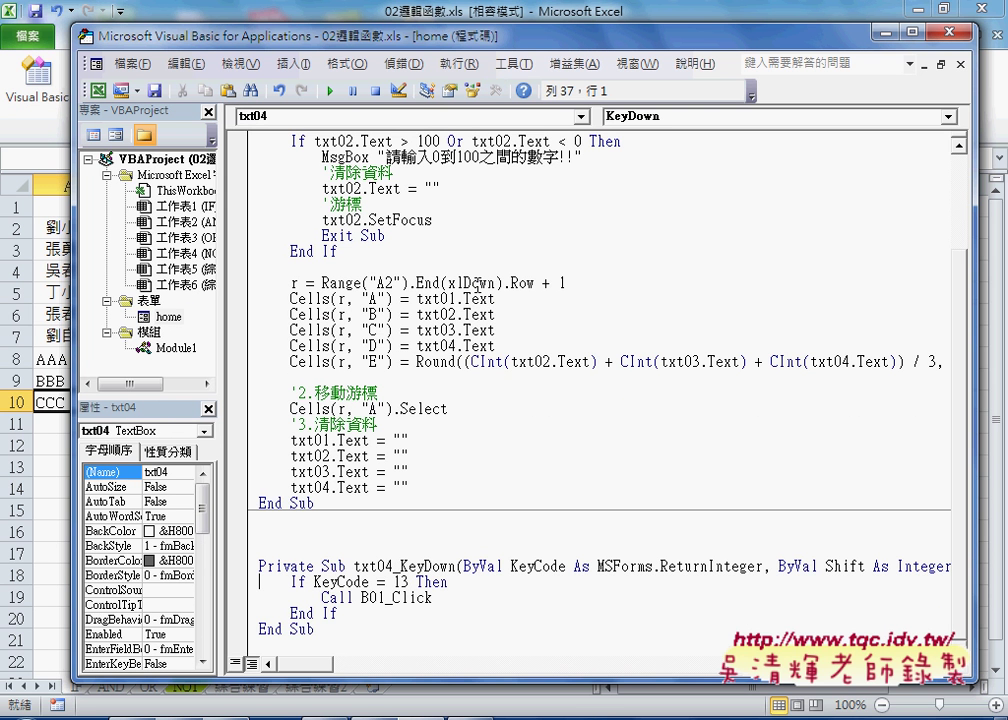
pyautogui.click(686, 117)
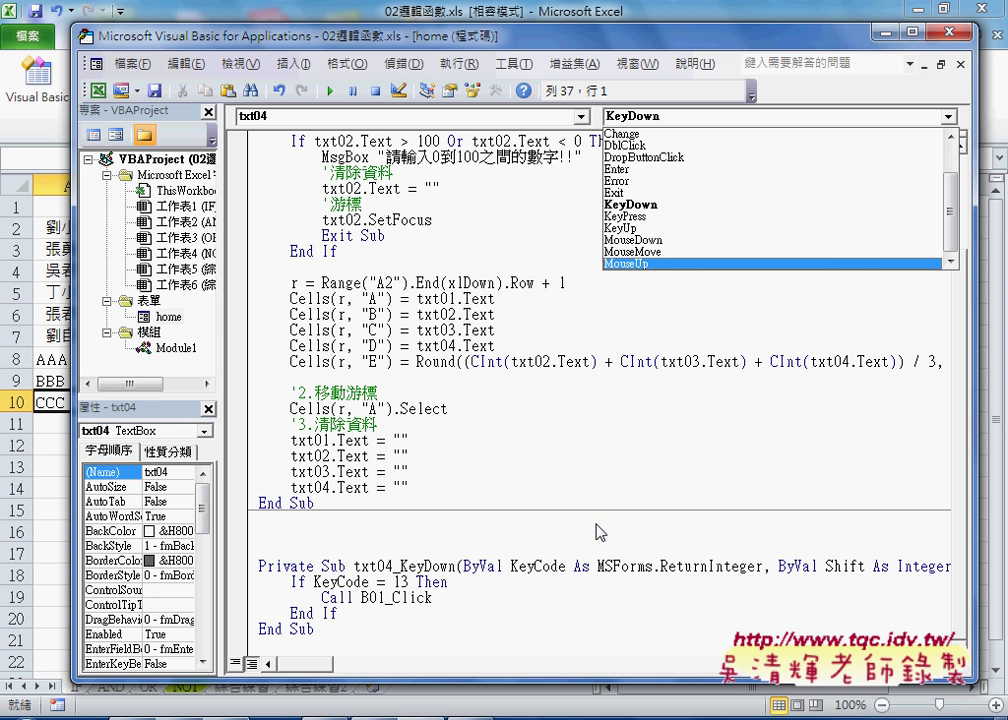
pyautogui.click(527, 566)
pyautogui.click(527, 566)
pyautogui.doubleClick(527, 566)
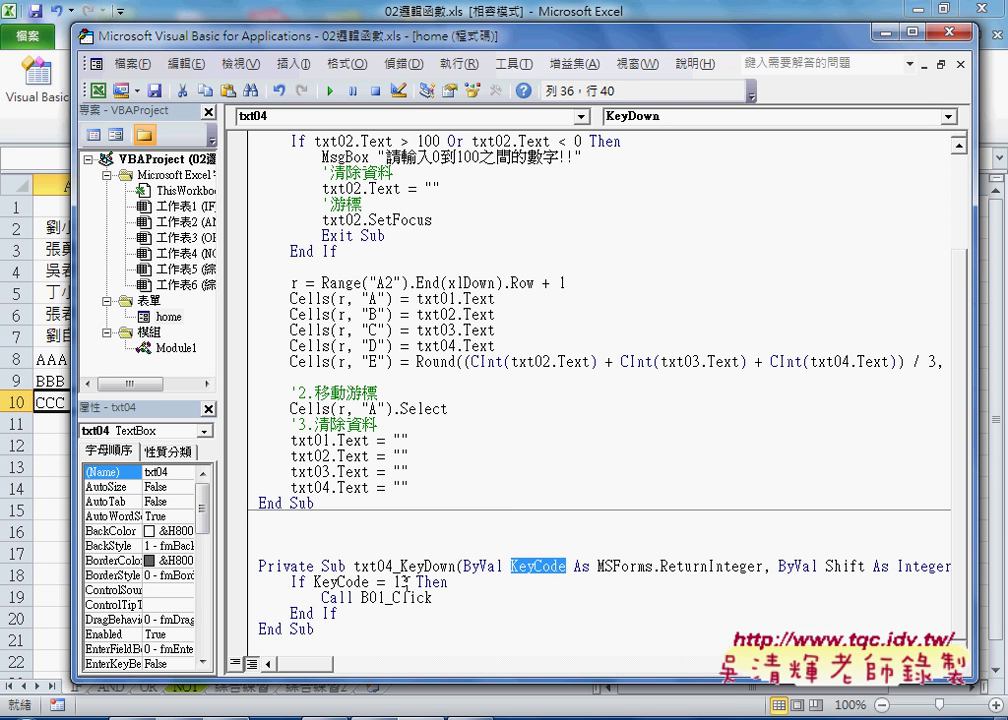
# Review KeyCode 13 and the B01_Click call, then select the whole txt04_KeyDown procedure.
pyautogui.moveTo(314, 582); pyautogui.dragTo(408, 582)
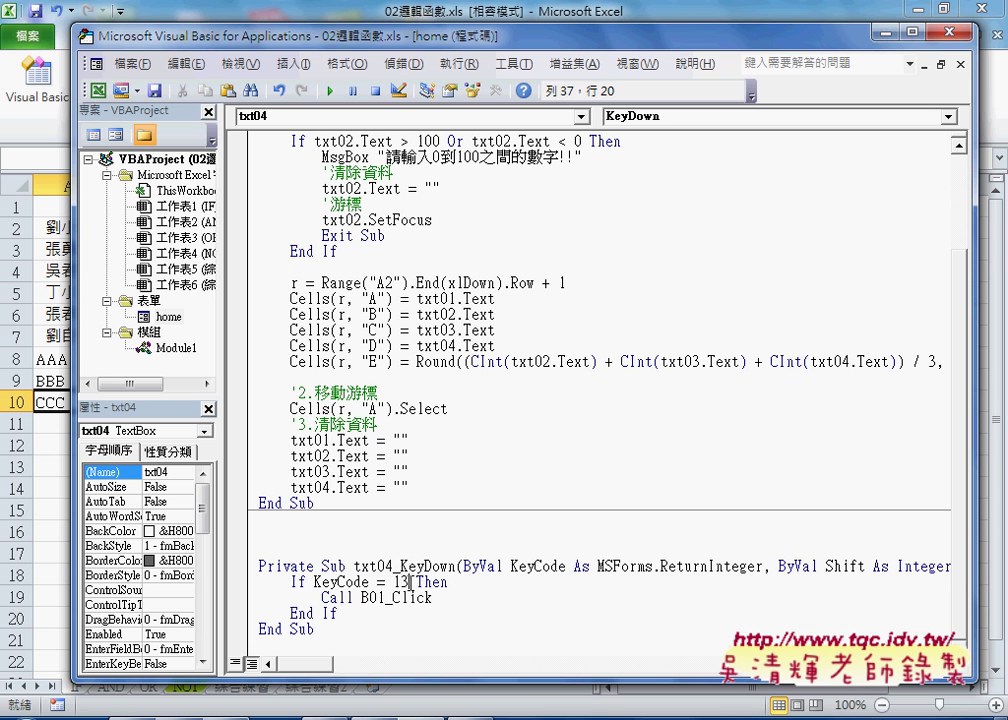
pyautogui.moveTo(409, 582); pyautogui.dragTo(393, 582)
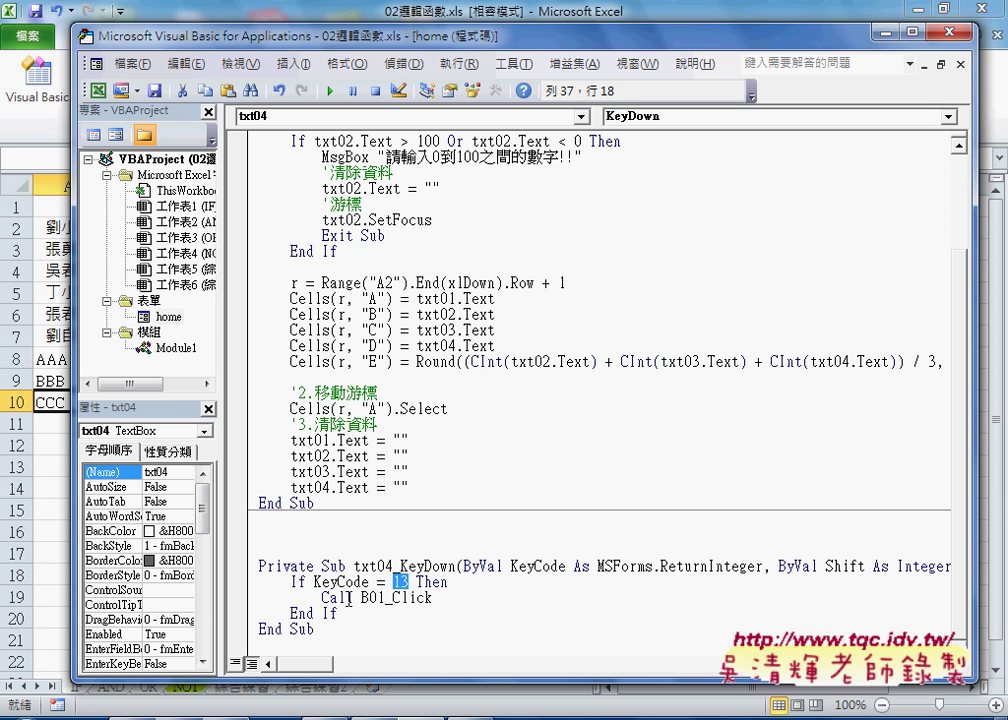
pyautogui.moveTo(433, 597); pyautogui.dragTo(361, 597)
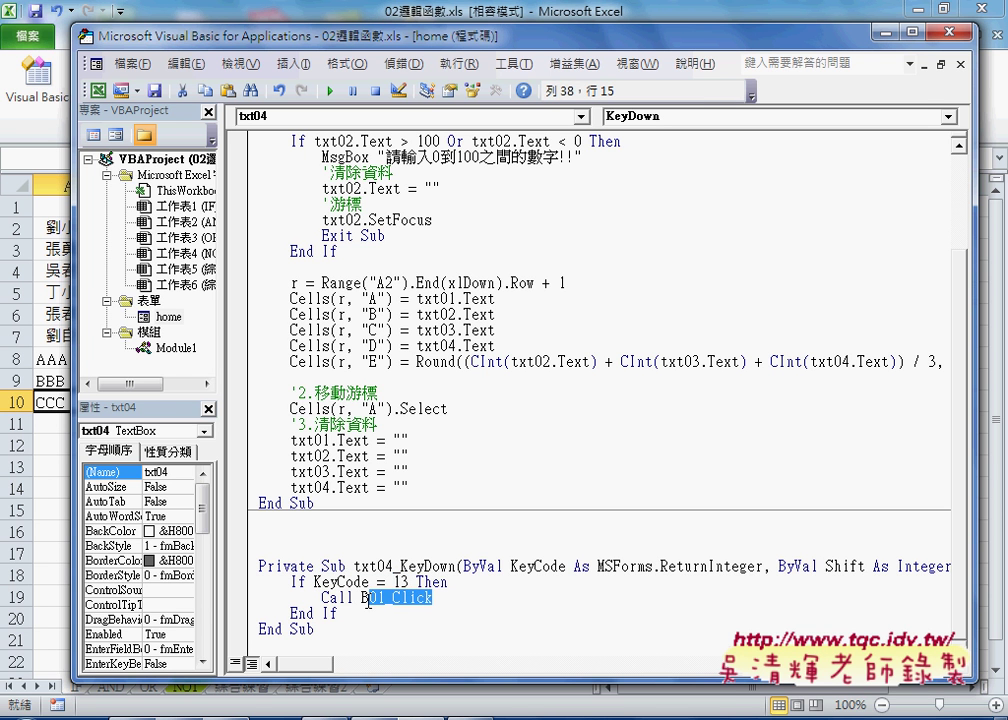
pyautogui.scroll(3, 760, 420)
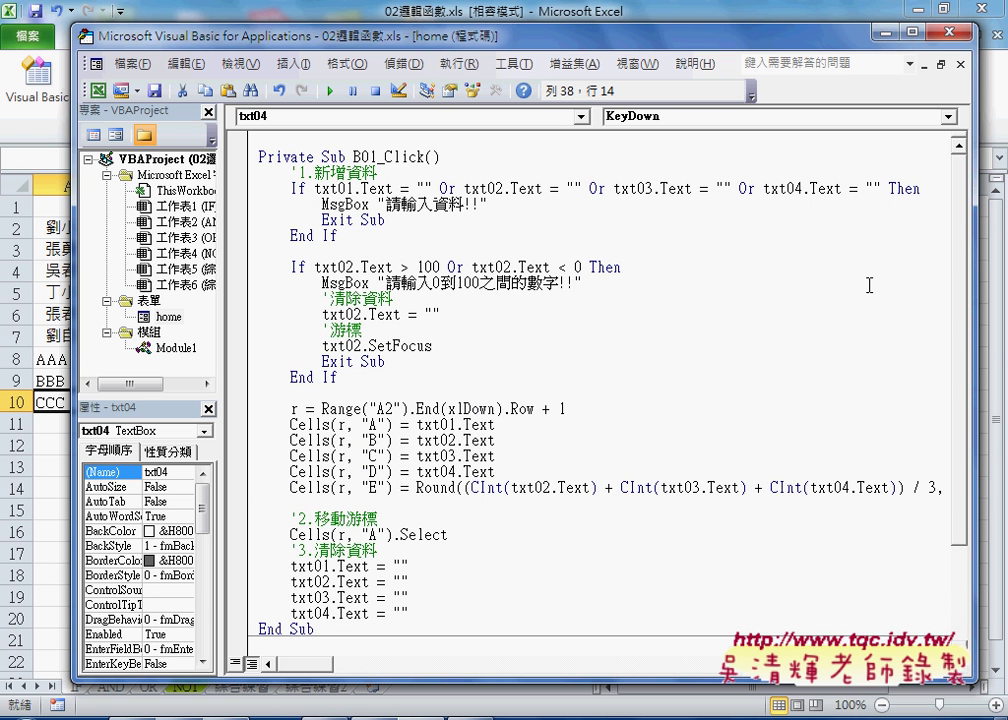
pyautogui.scroll(-3, 965, 452)
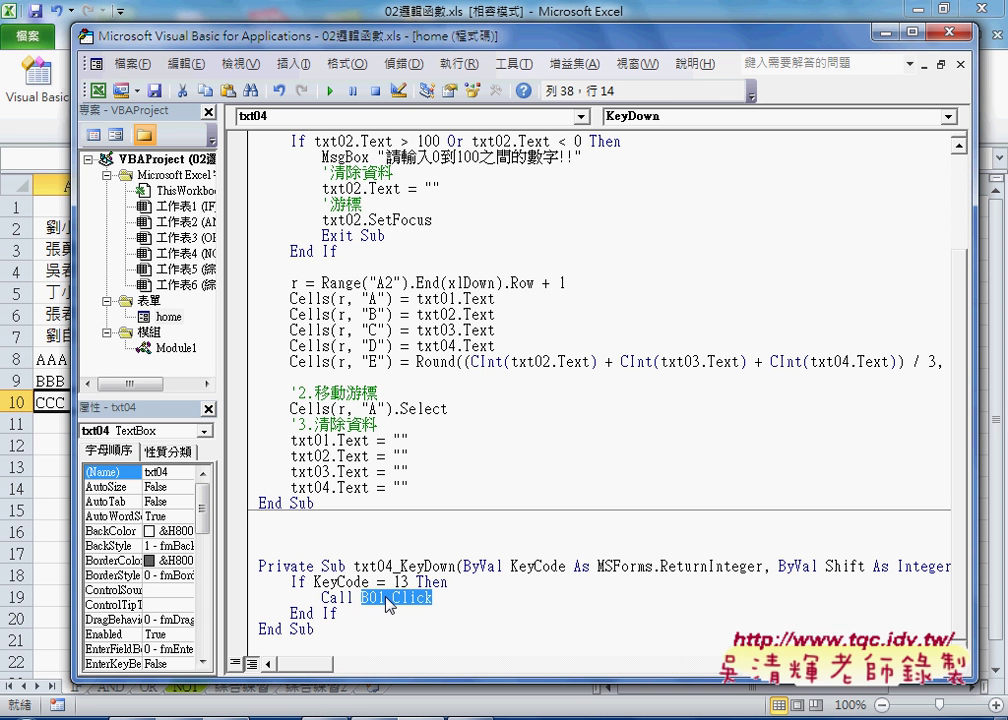
pyautogui.moveTo(358, 627); pyautogui.dragTo(262, 570)
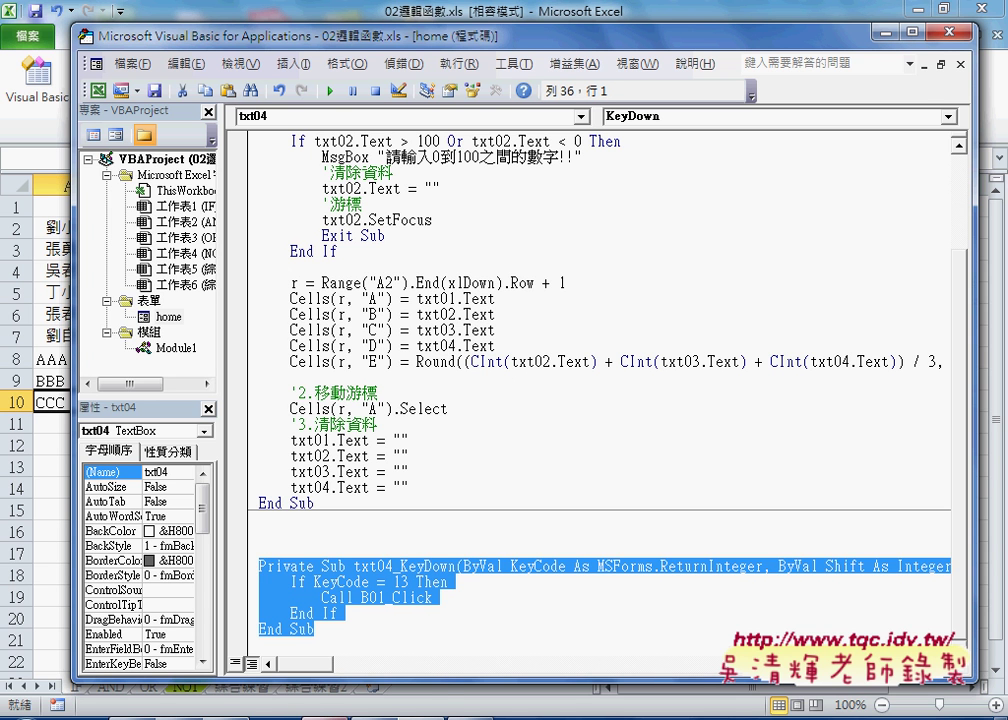
# Paste the txt04_KeyDown procedure below the improved B01_Click End Sub in index.html.
pyautogui.moveTo(325, 719)
pyautogui.click(325, 620)
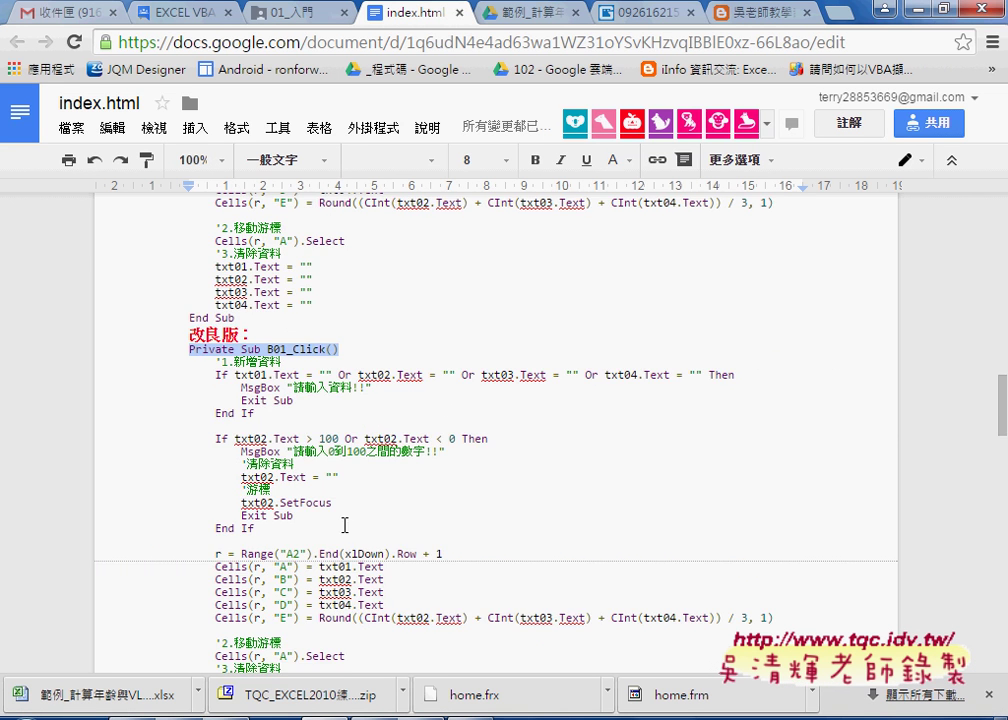
pyautogui.scroll(-3, 240, 440)
pyautogui.click(231, 461)
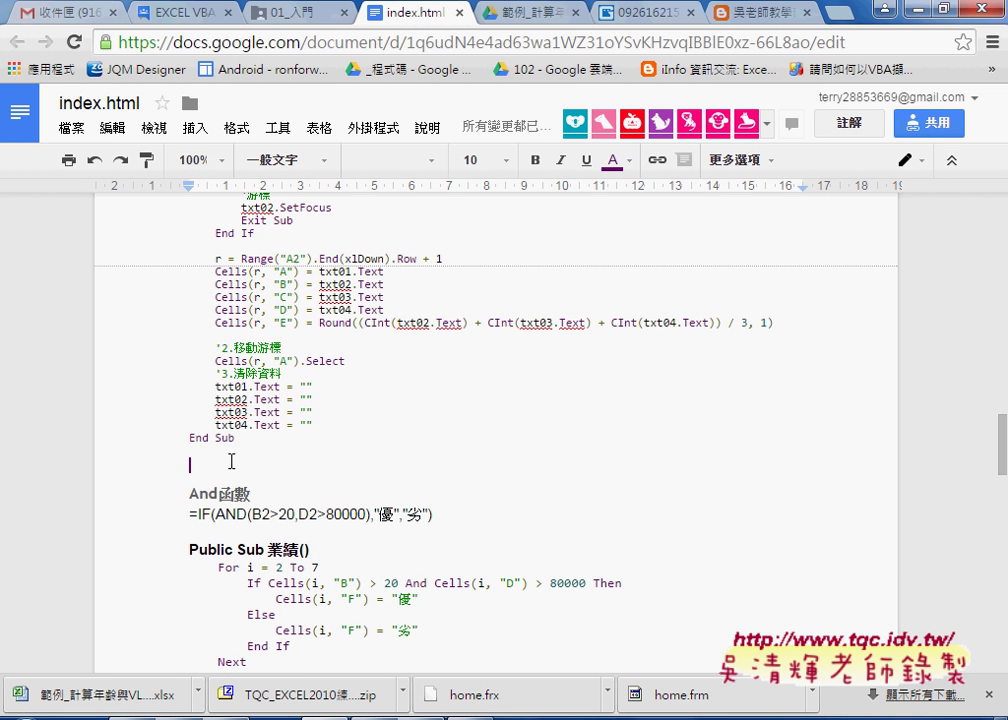
pyautogui.write('Private Sub txt04_KeyDown(ByVal KeyCode As MSForms.ReturnInteger, ByVal Shift As Integer)     If KeyCode = 13 Then         Call B01_Click     End If End Sub')
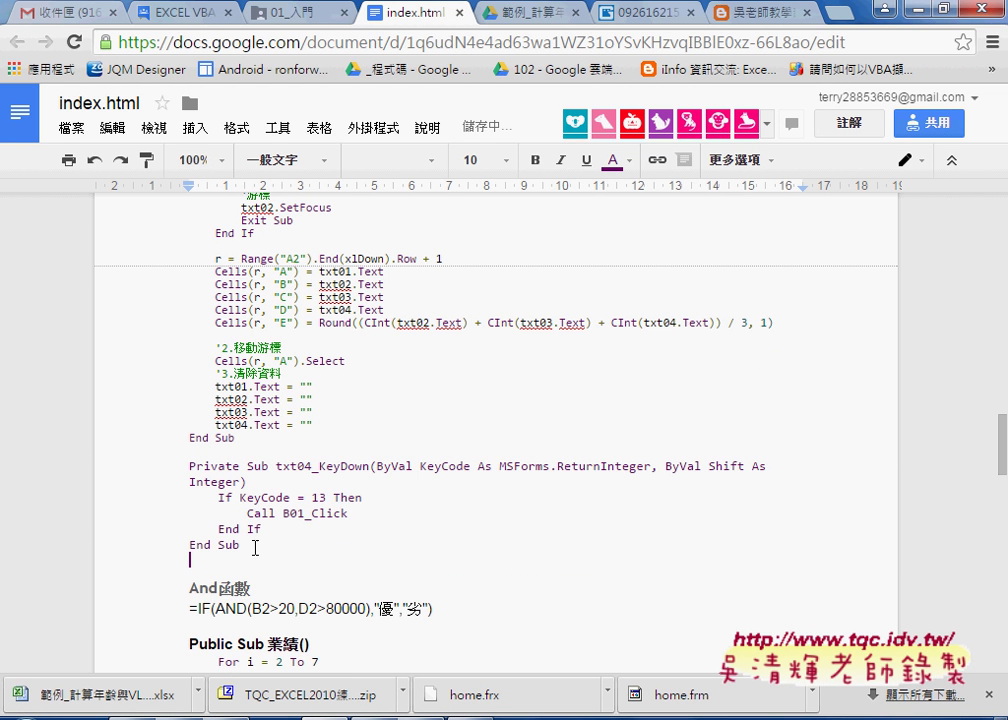
# Format the pasted procedure lines with the Code Pretty add-on.
pyautogui.moveTo(245, 545); pyautogui.dragTo(190, 466)
pyautogui.click(374, 128)
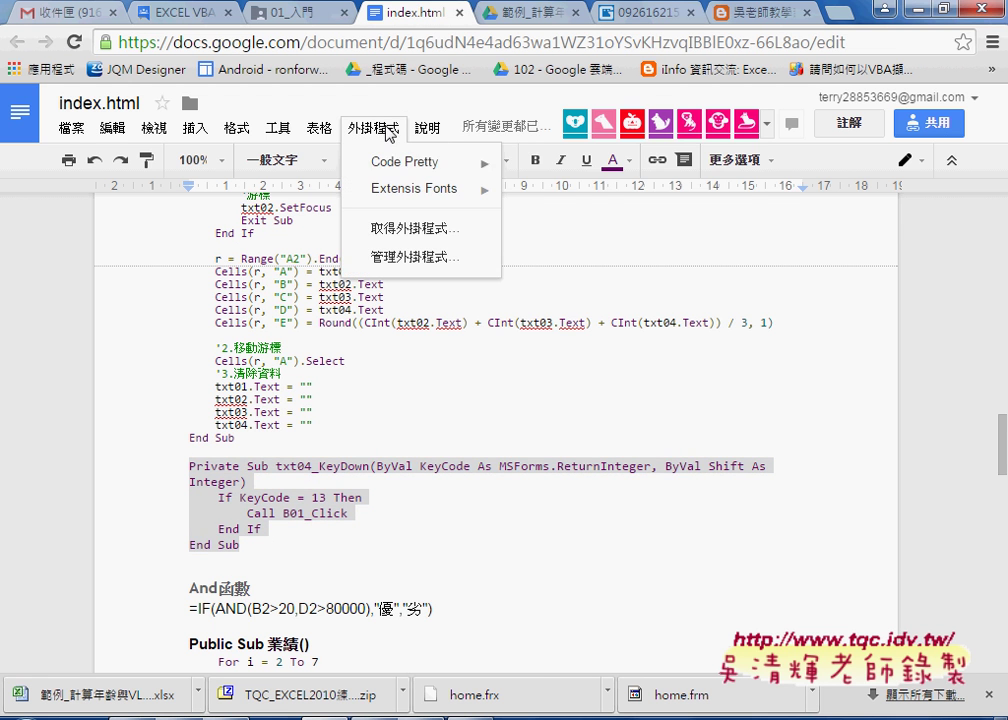
pyautogui.moveTo(430, 162)
pyautogui.click(545, 170)
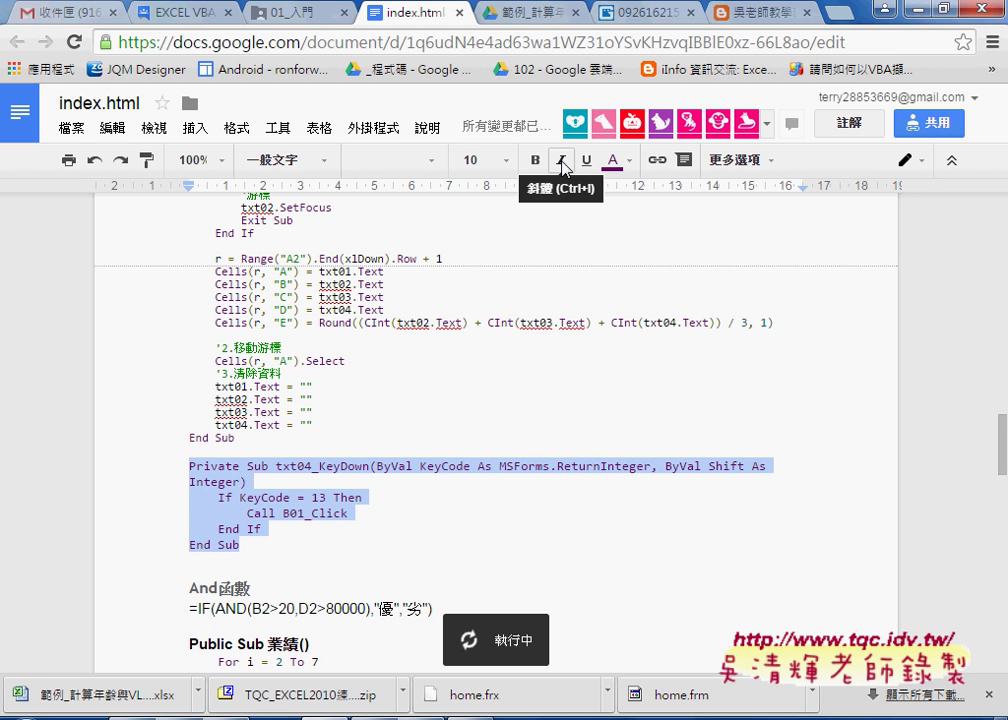